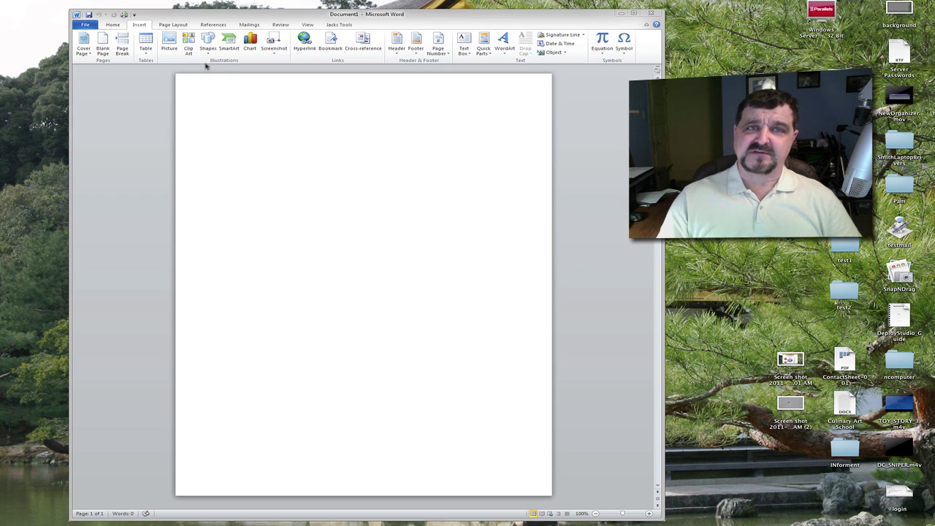
Tour the File view's Info, Recent, New, Print and Save & Send pages, then leave it.
left_click(298, 15)
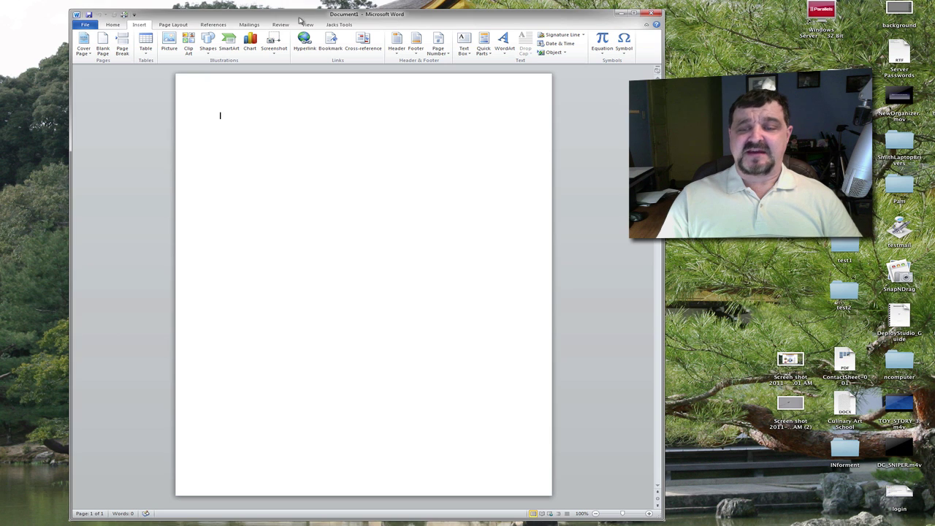
left_click_drag(327, 19, 327, 21)
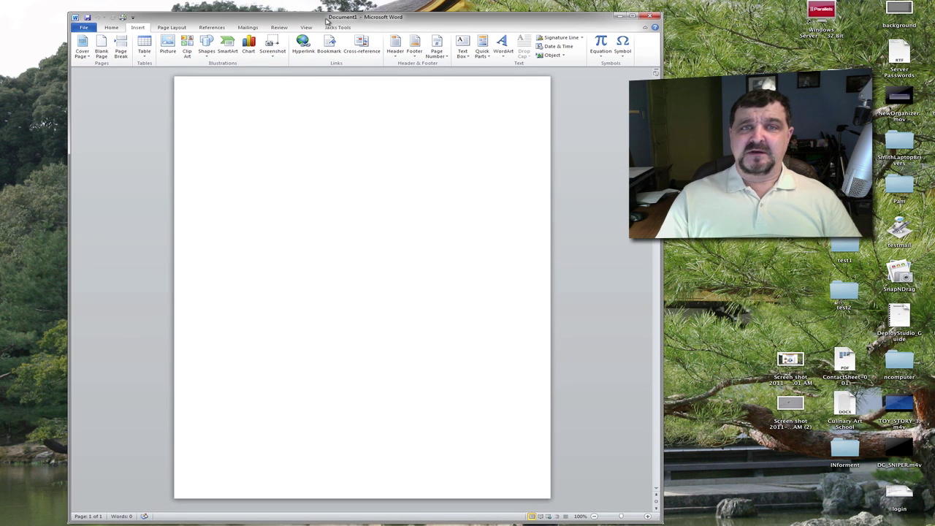
left_click(84, 27)
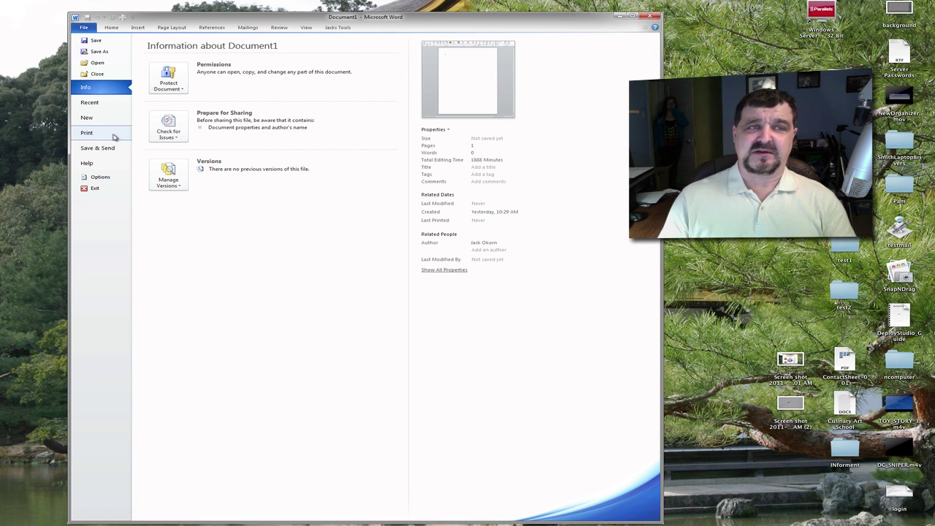
left_click(97, 106)
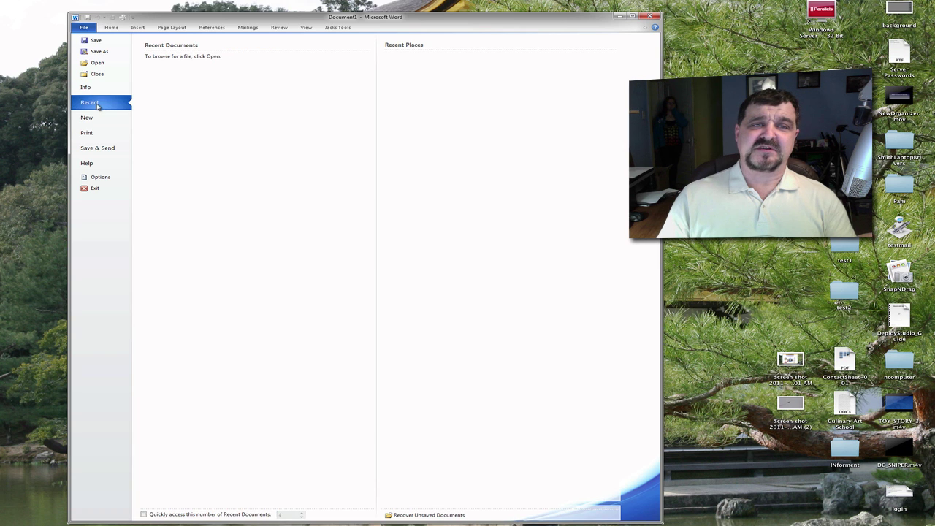
left_click(86, 119)
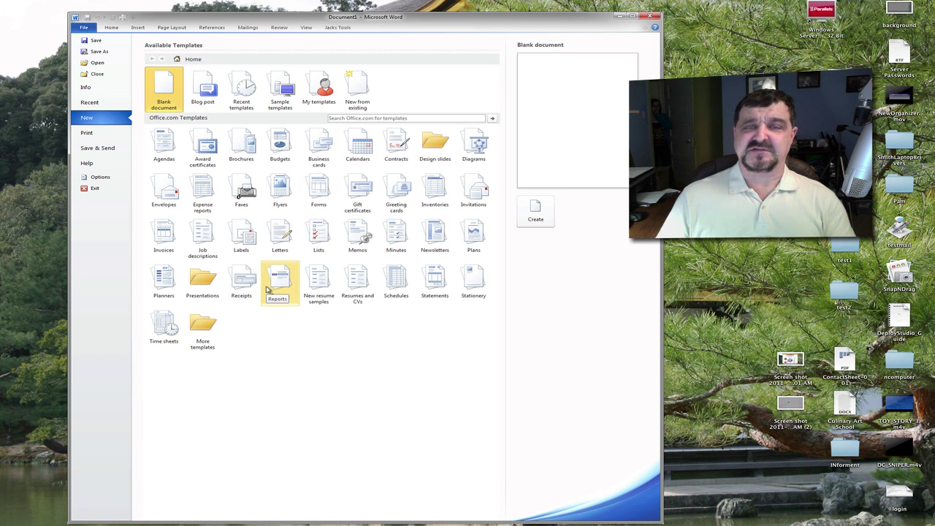
left_click(95, 134)
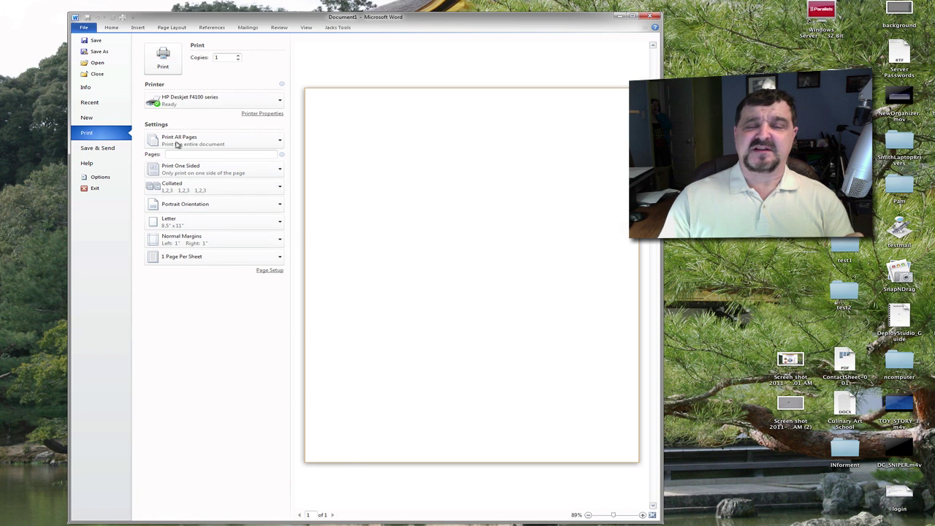
left_click(112, 149)
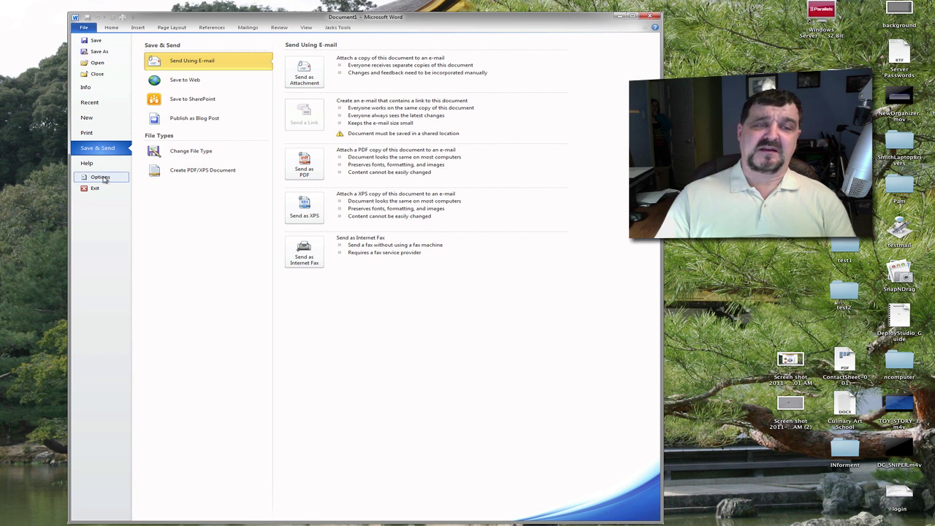
key("Escape")
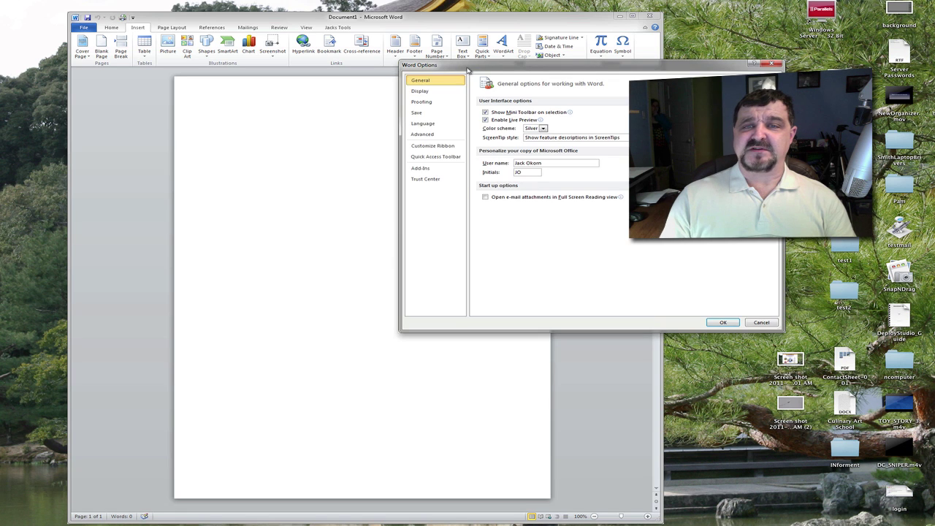
Move the Word Options dialog over the page and cancel it without changing settings.
left_click_drag(471, 71, 170, 132)
left_click_drag(231, 131, 271, 131)
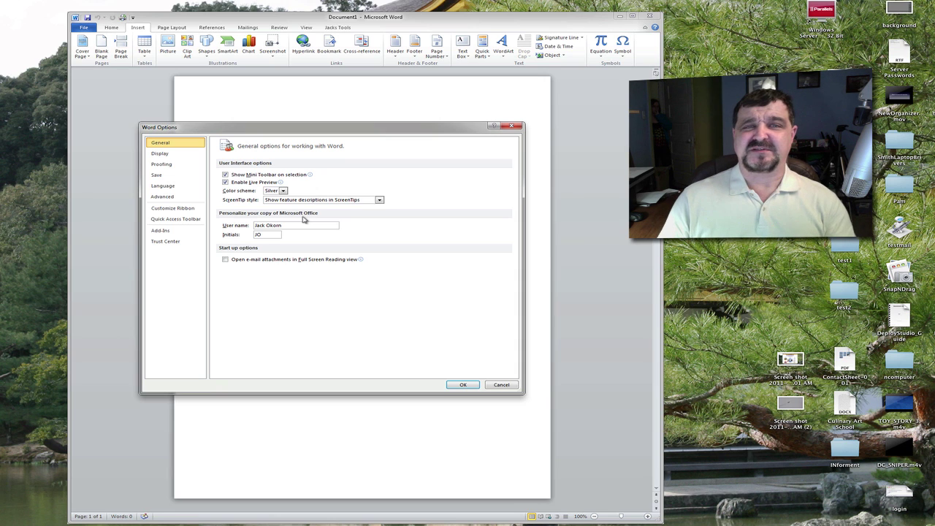
left_click(500, 384)
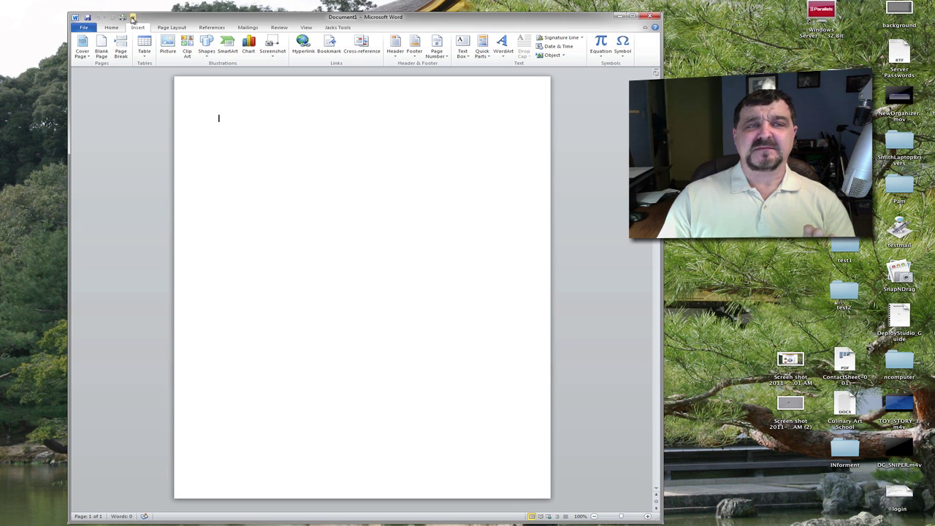
Review the Customize Quick Access Toolbar list twice, then switch to the Jacks Tools tab.
left_click(133, 18)
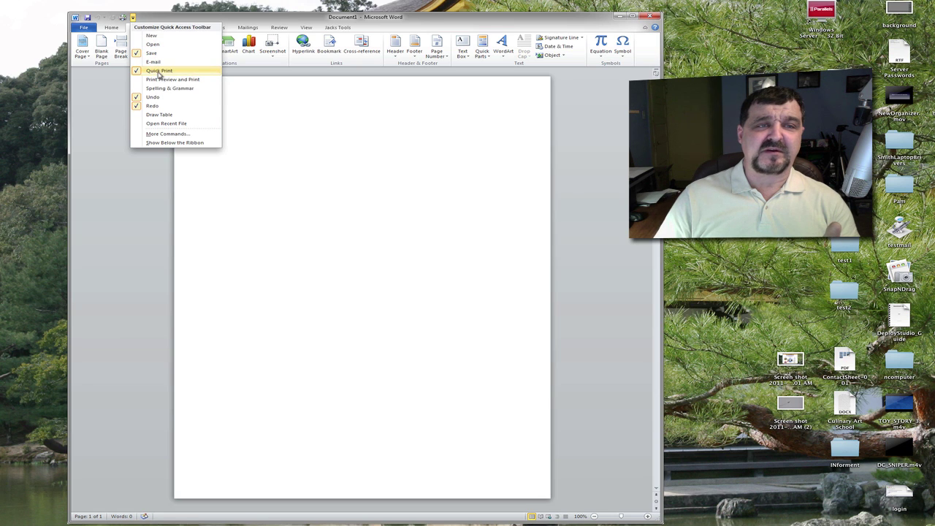
left_click(132, 17)
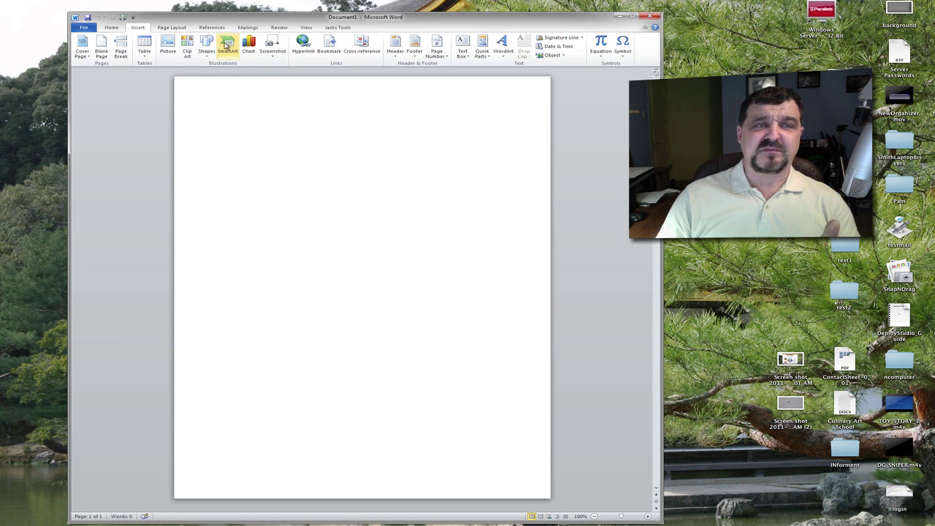
left_click(132, 17)
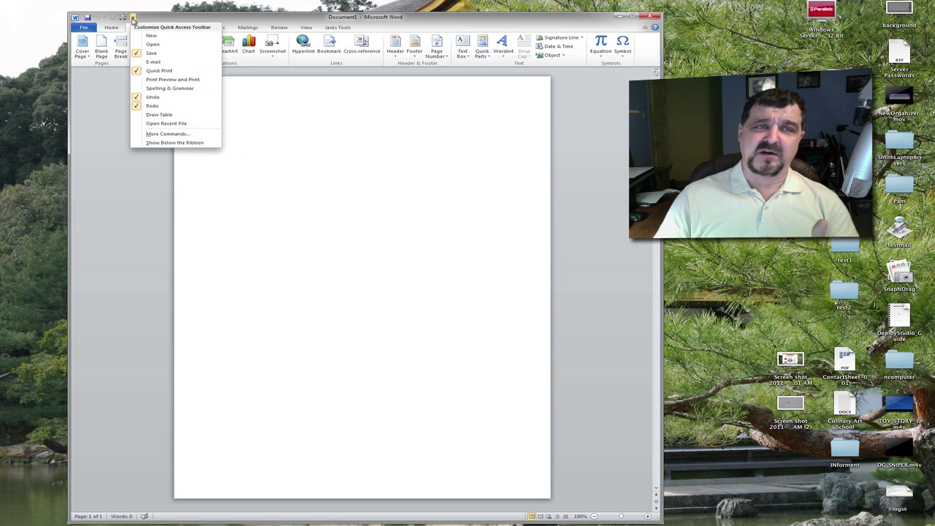
left_click(132, 17)
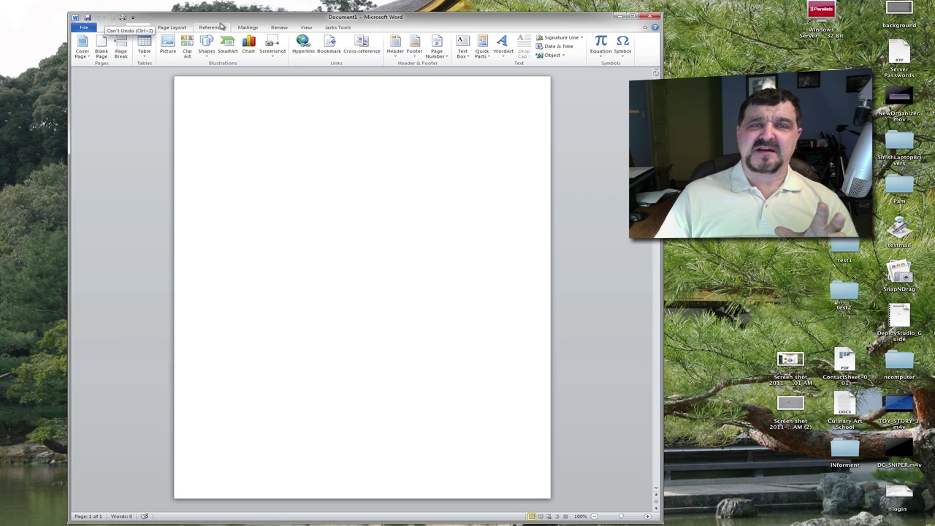
left_click(336, 28)
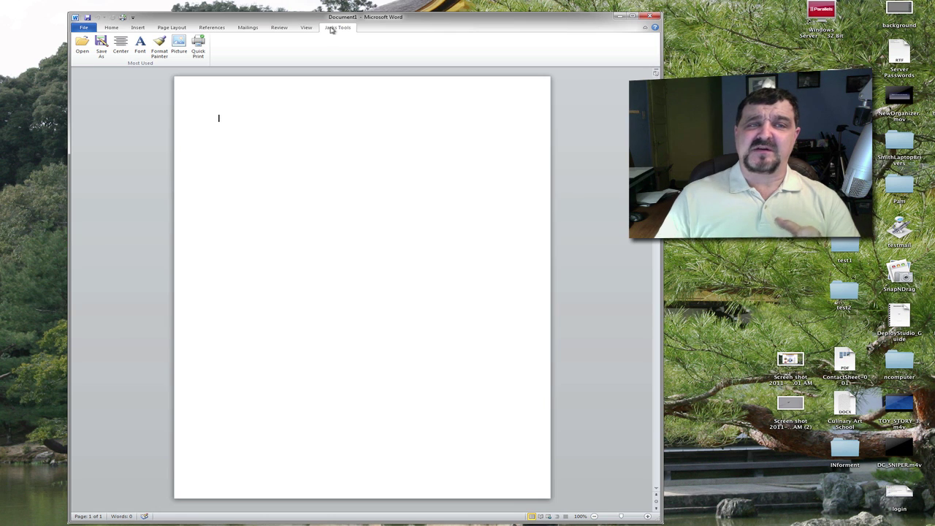
Save the blank document in the Documents library as 'Testing'.
left_click(110, 28)
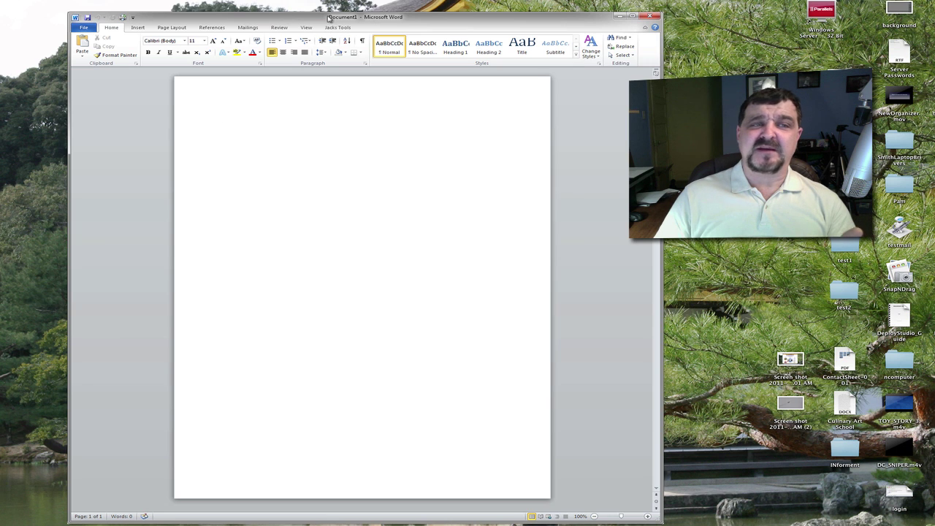
left_click(85, 29)
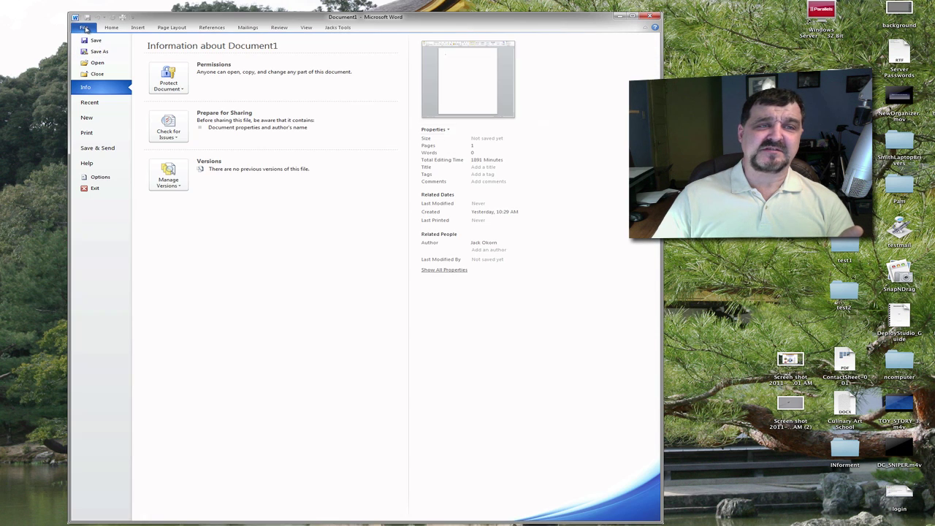
left_click(89, 53)
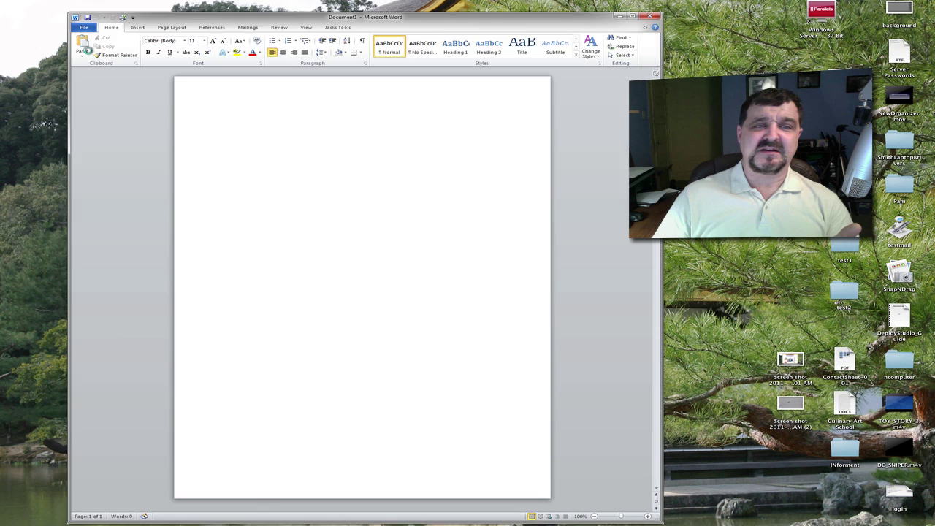
left_click_drag(210, 19, 266, 68)
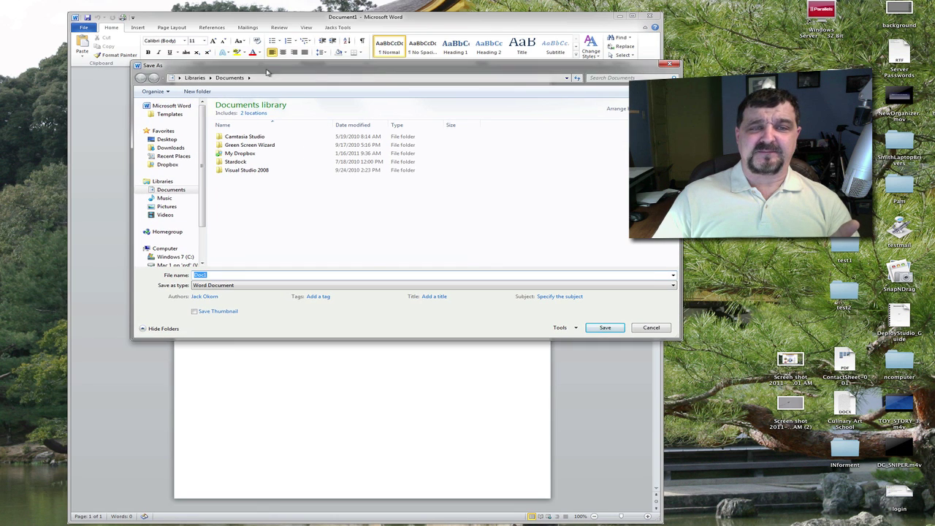
type("T")
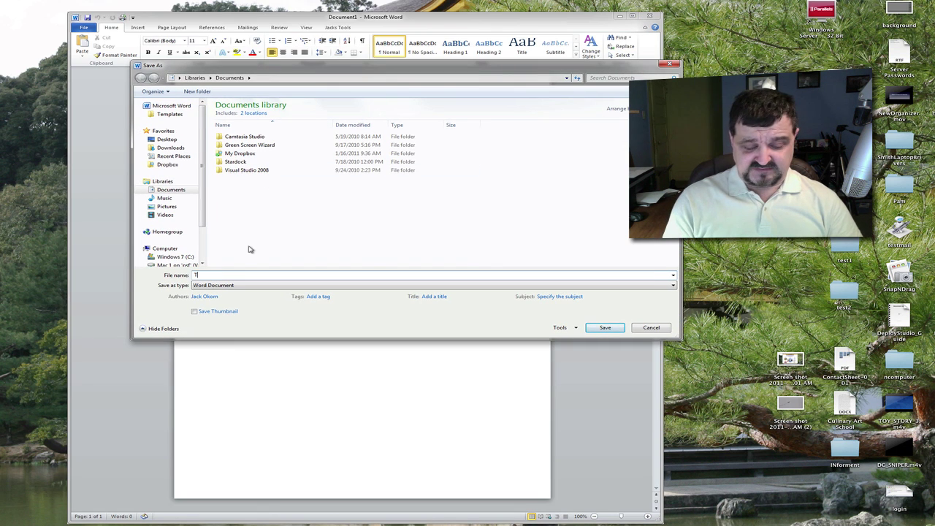
type("esting")
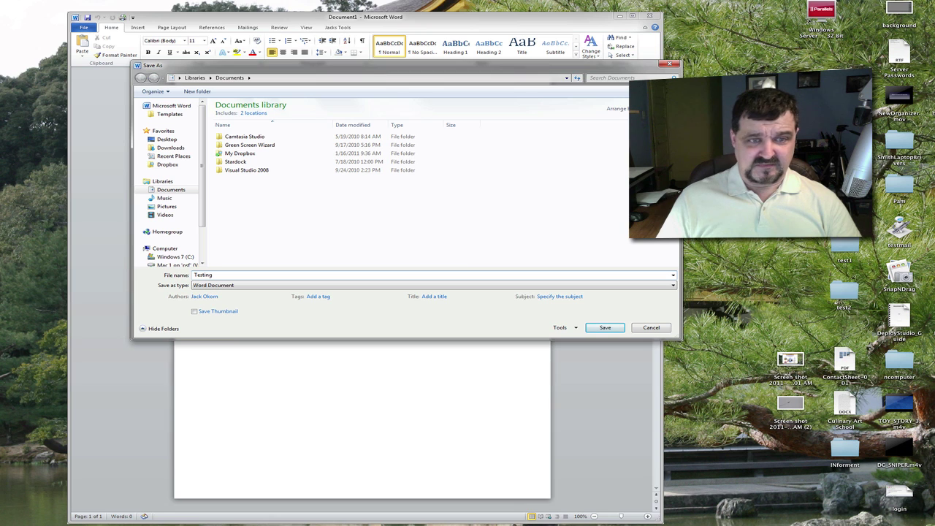
left_click(603, 327)
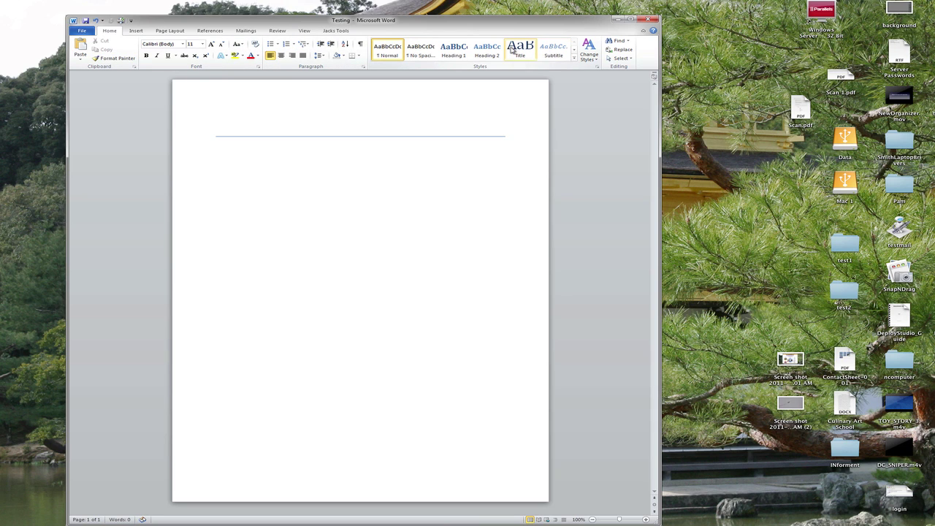
Cycle through the Insert, Page Layout, References, Mailings, Review, View and Jacks Tools tabs, then back to Home.
left_click(135, 32)
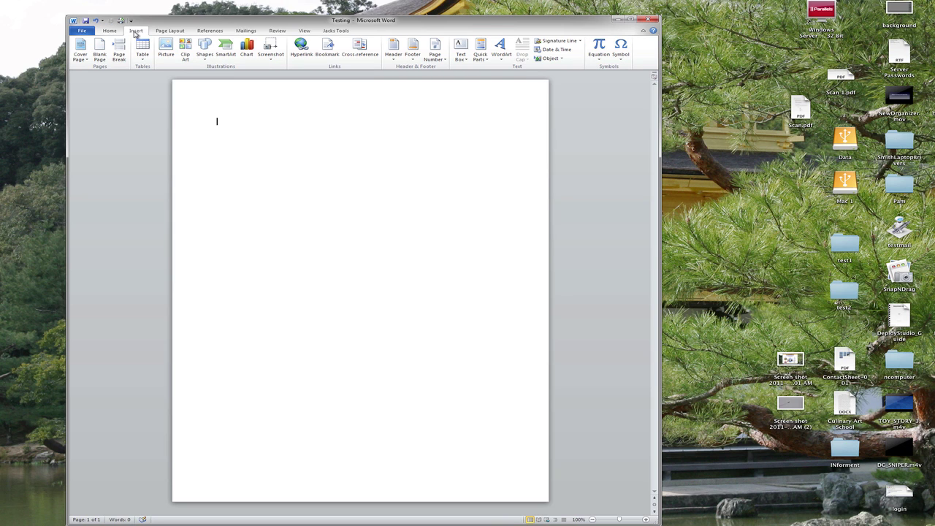
left_click(165, 32)
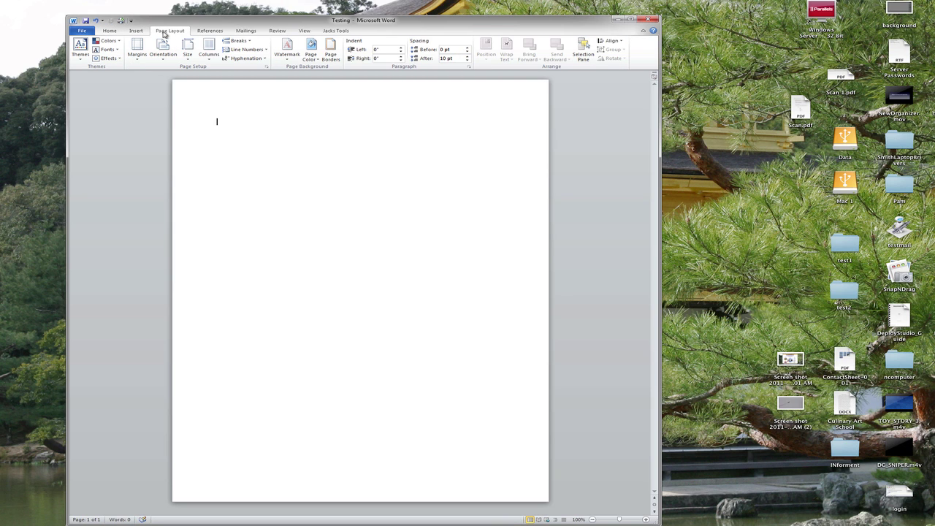
left_click(207, 33)
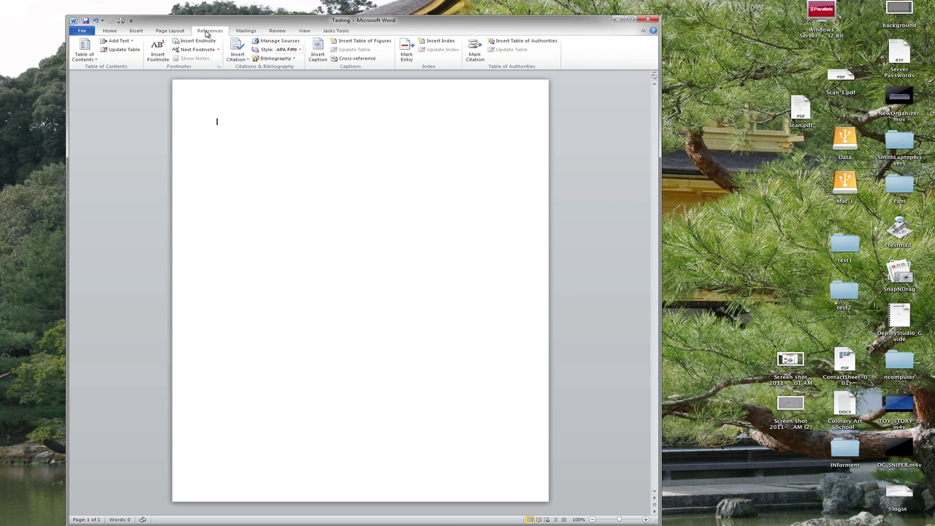
left_click(247, 32)
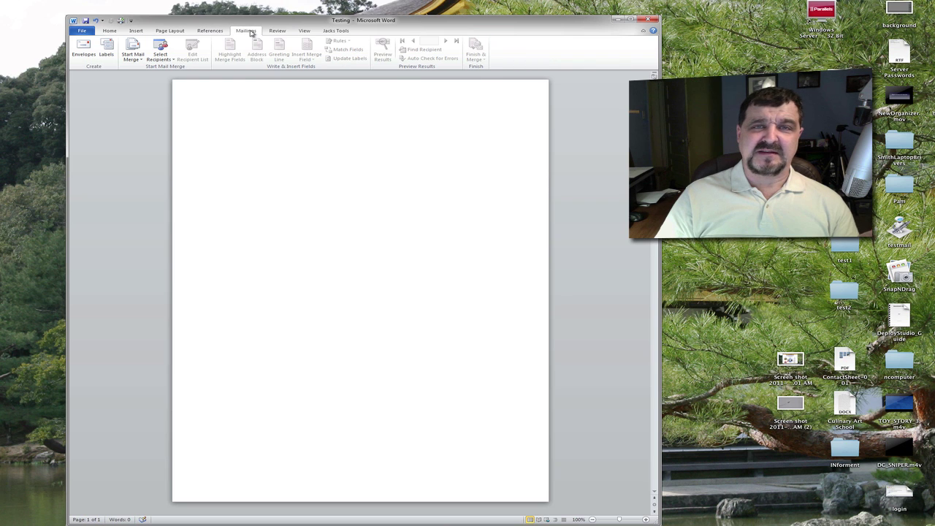
left_click(277, 31)
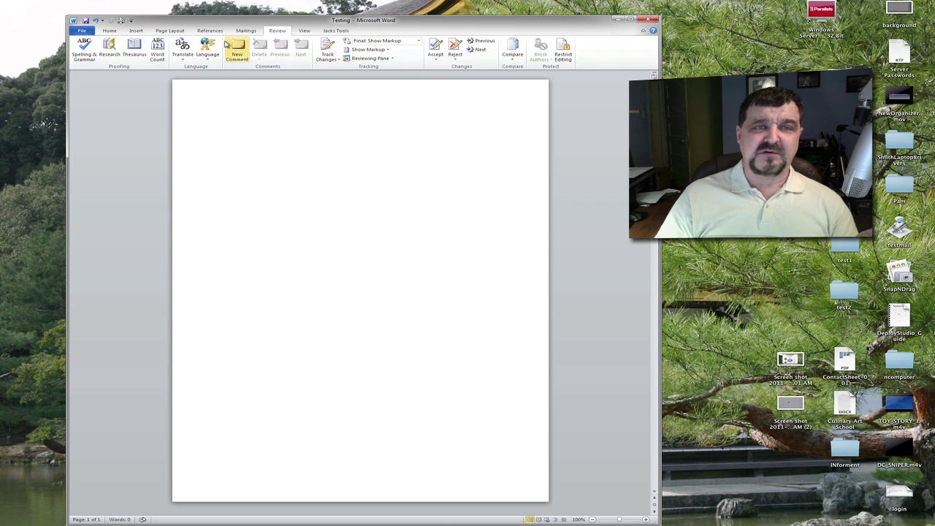
left_click(305, 31)
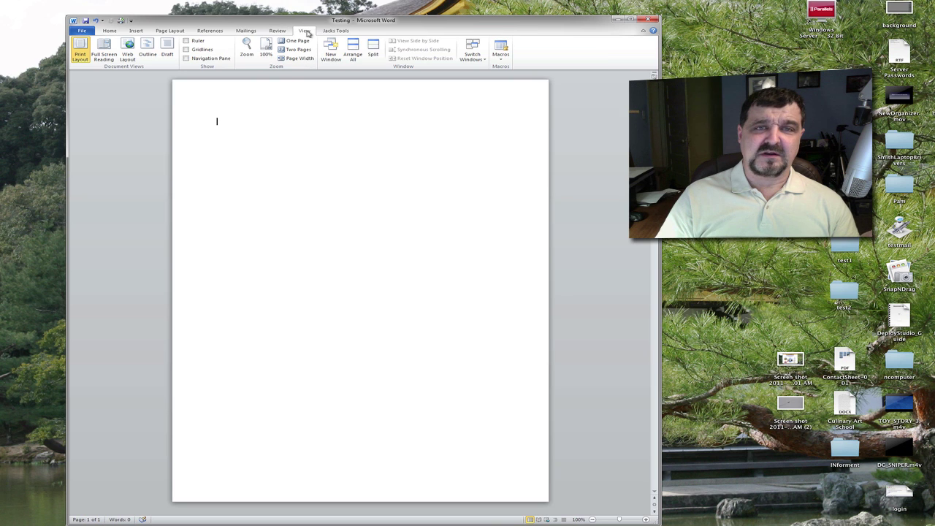
left_click(334, 30)
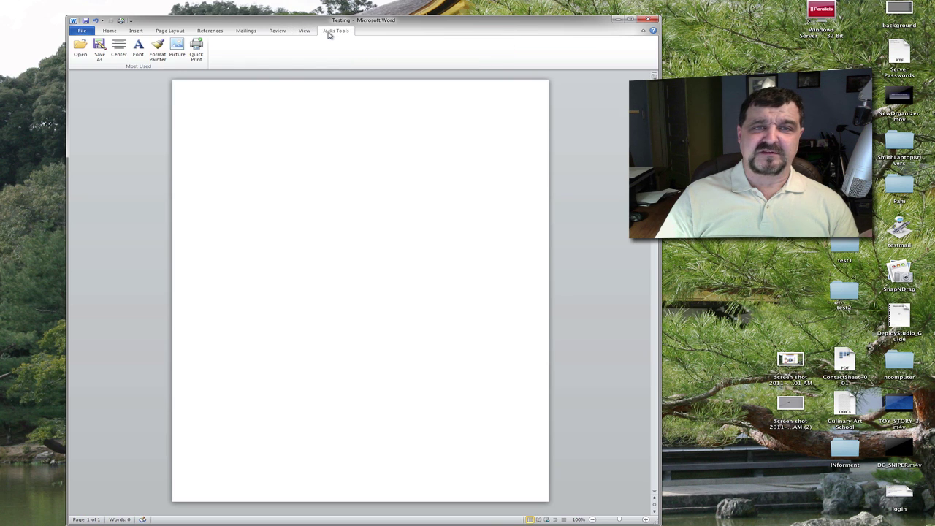
left_click(109, 32)
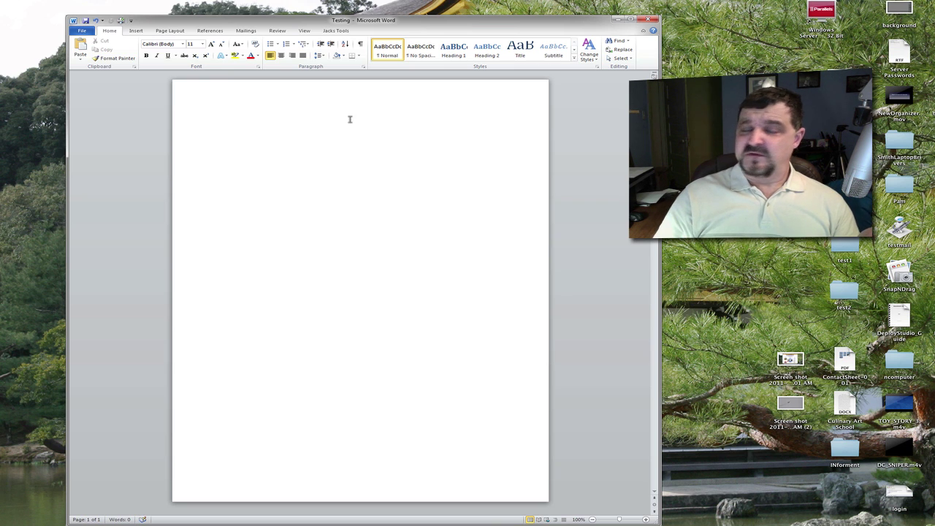
Step through Insert, References and Mailings again, finishing on the Page Layout tab.
left_click(134, 32)
left_click(169, 31)
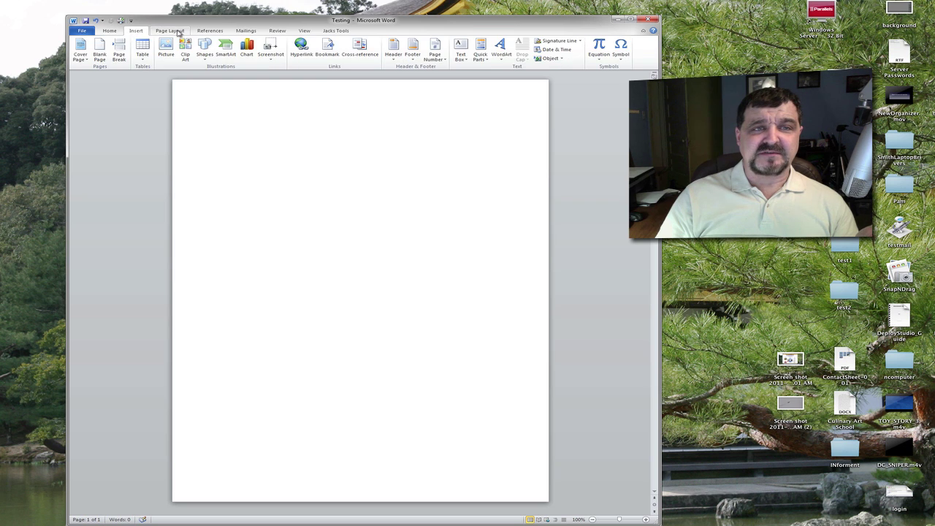
left_click(209, 31)
left_click(241, 32)
left_click(170, 31)
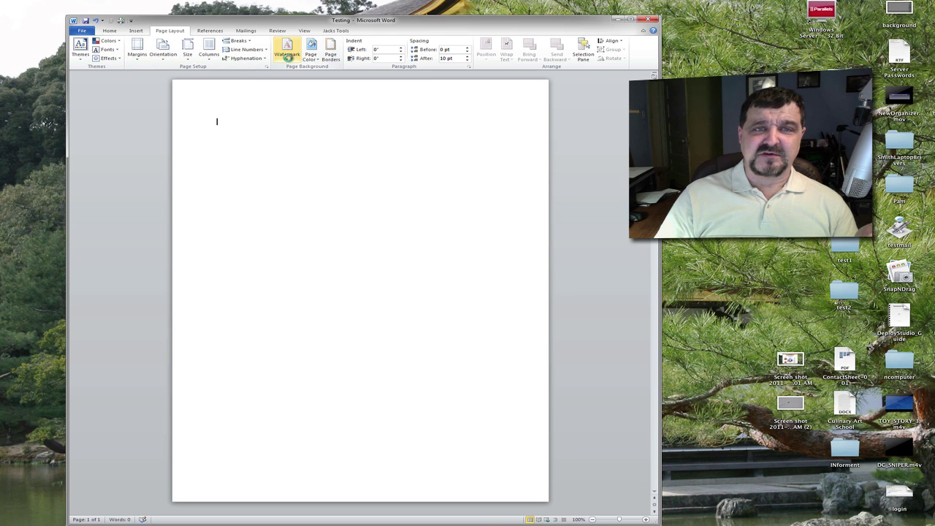
left_click(287, 54)
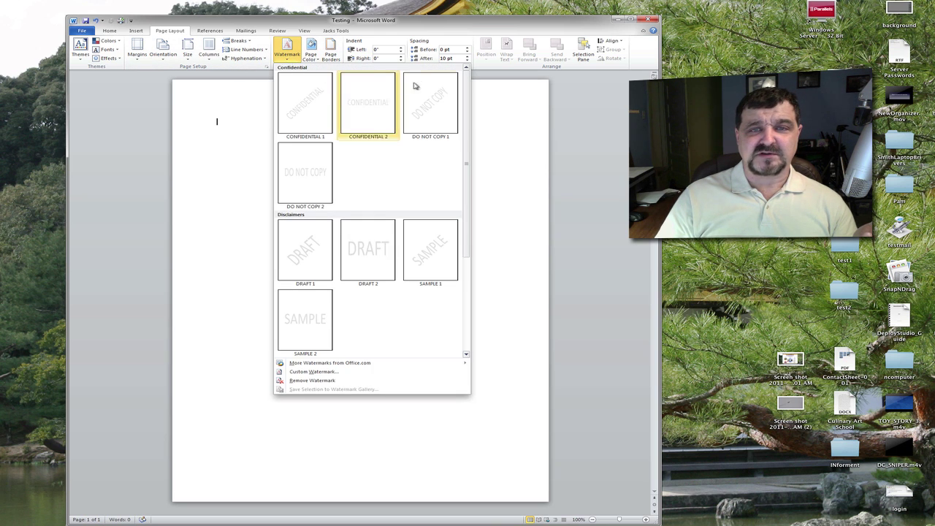
left_click(287, 59)
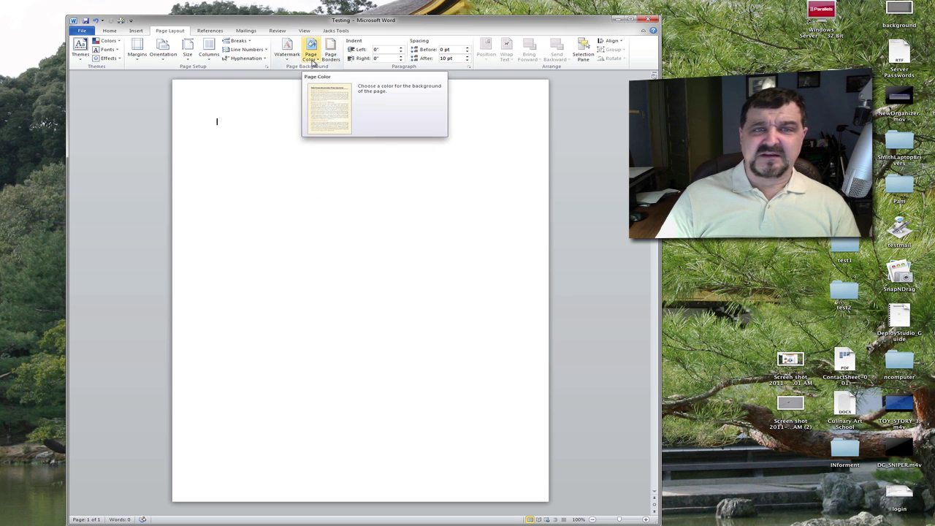
left_click(312, 62)
left_click(312, 61)
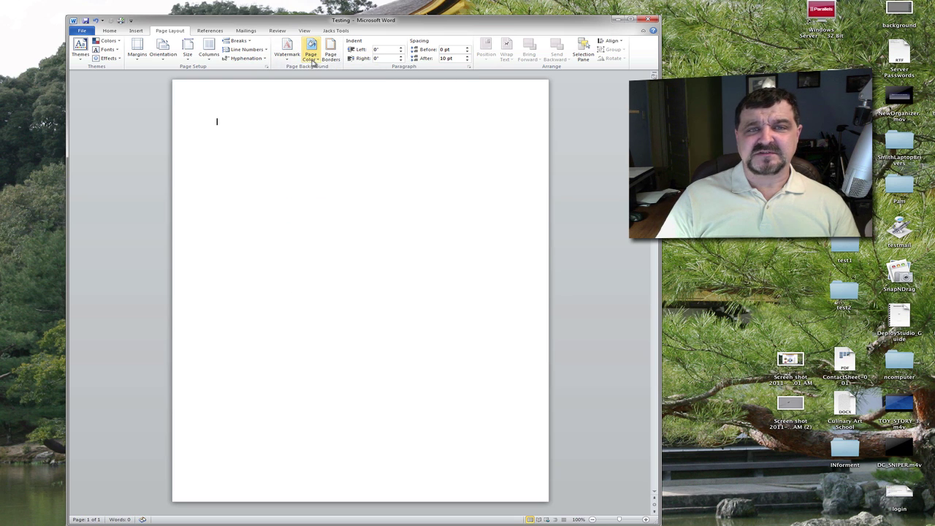
left_click(471, 68)
left_click_drag(354, 157, 345, 93)
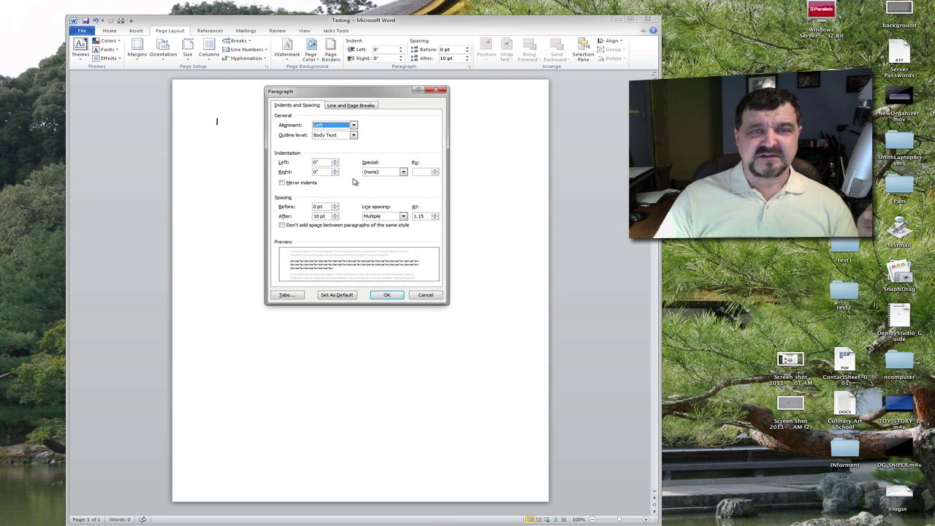
left_click(419, 296)
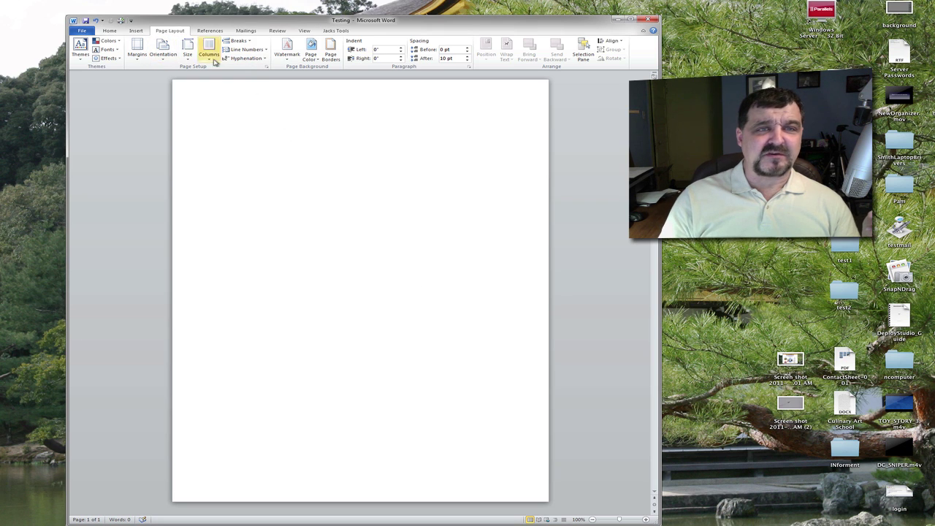
left_click(267, 68)
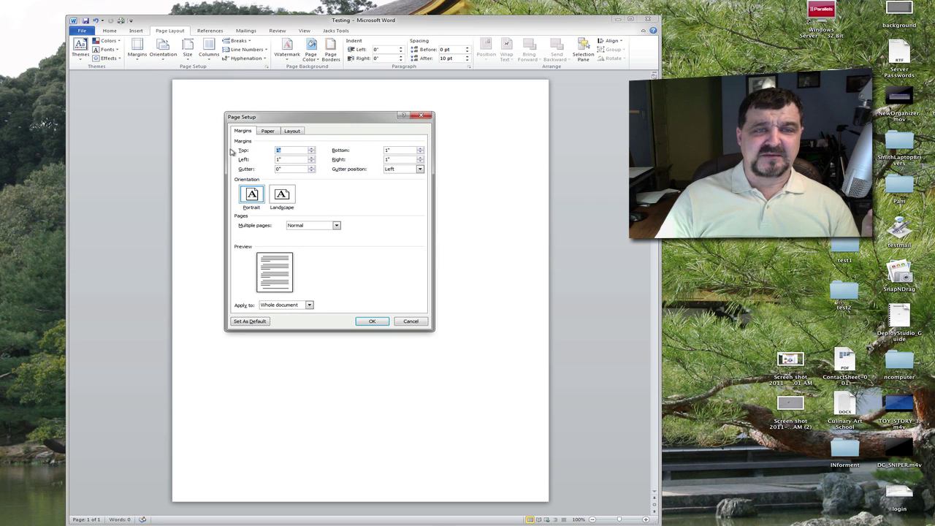
Cancel Page Setup, return to the Home tab, and toggle the Clipboard pane open and closed.
left_click(412, 321)
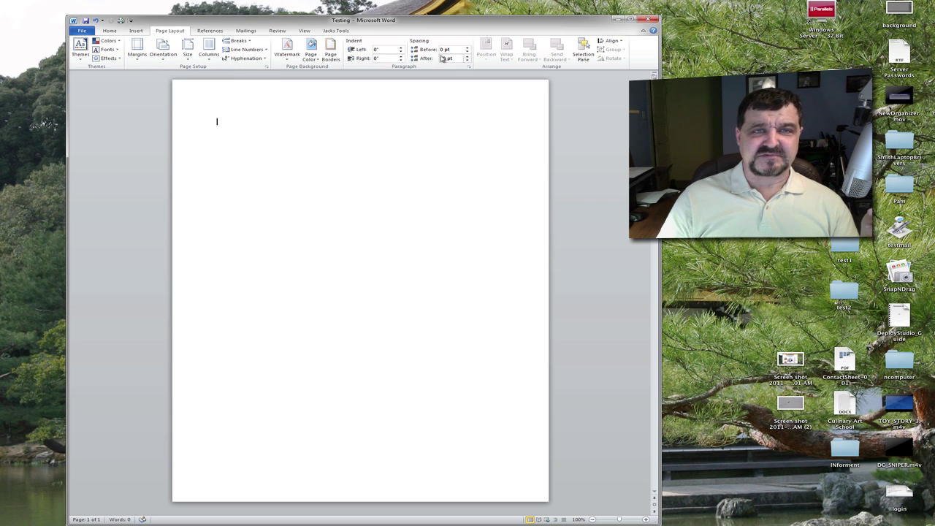
left_click(136, 31)
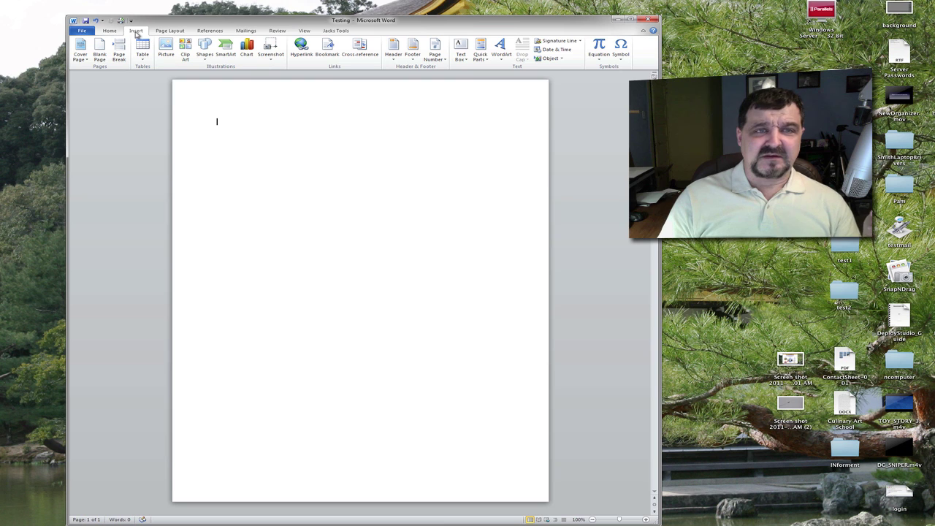
left_click(113, 31)
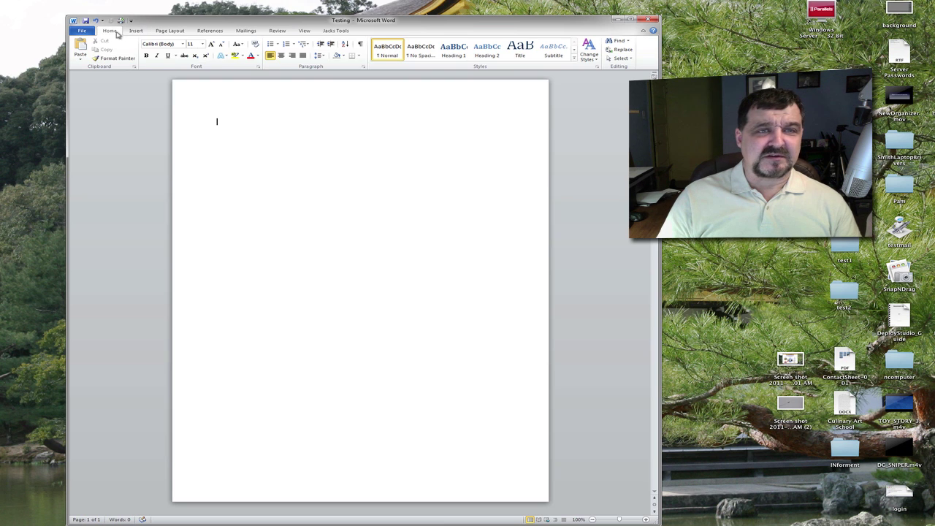
left_click(134, 67)
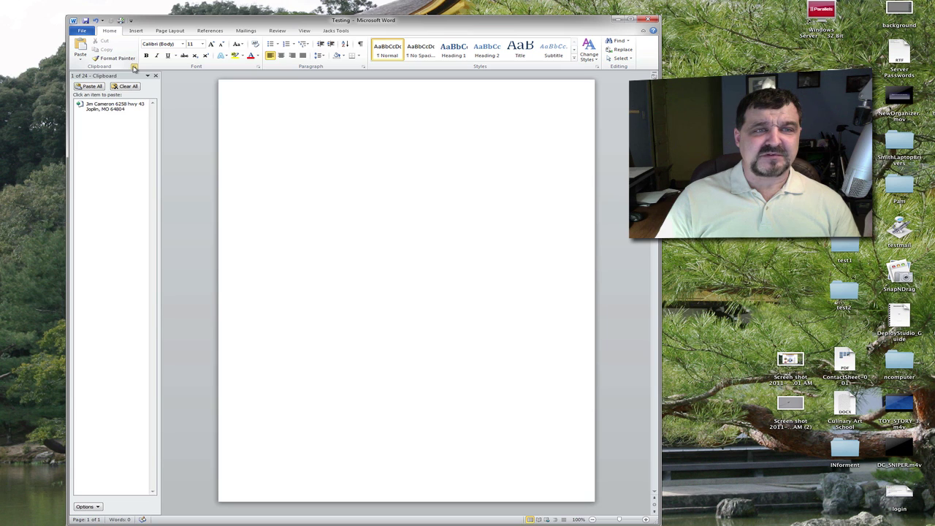
left_click(135, 67)
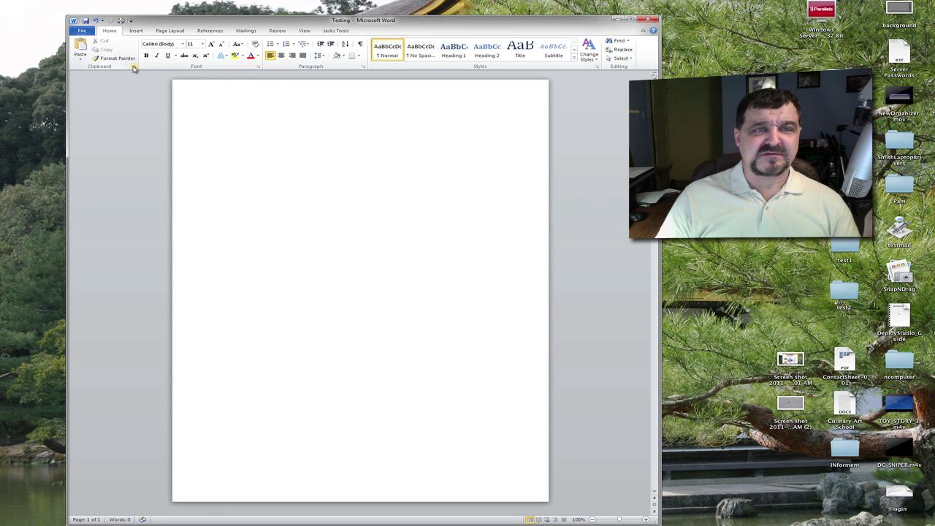
Inspect the Font dialog's Font and Advanced tabs, then cancel it without changes.
left_click(259, 66)
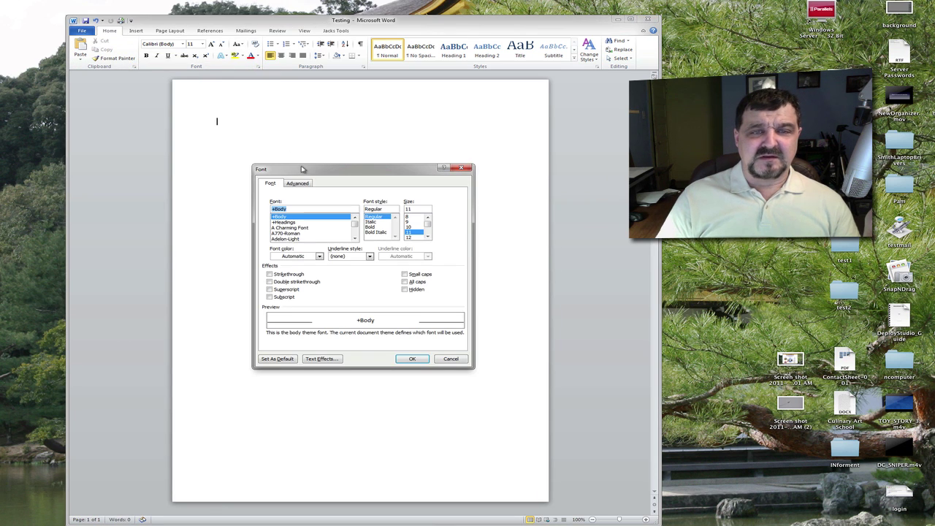
left_click_drag(303, 170, 268, 99)
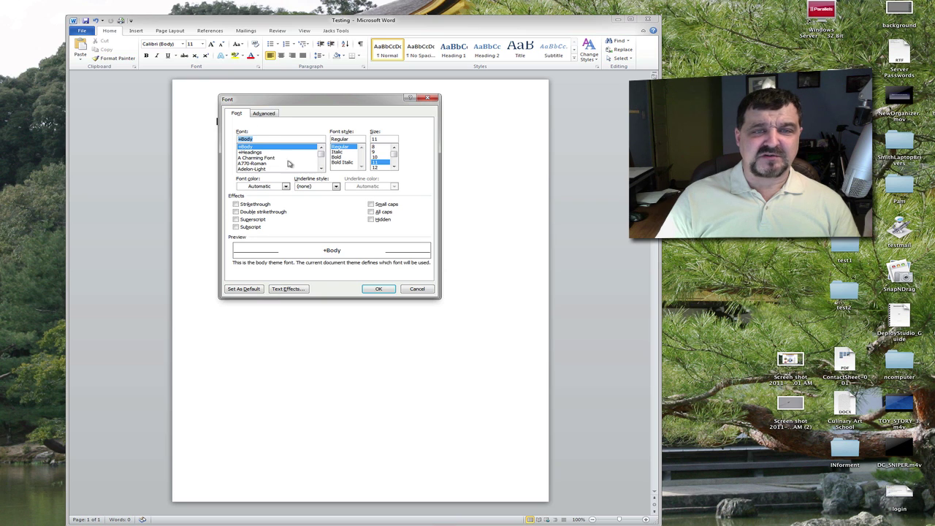
scroll(323, 160, "down", 2)
scroll(323, 160, "up", 2)
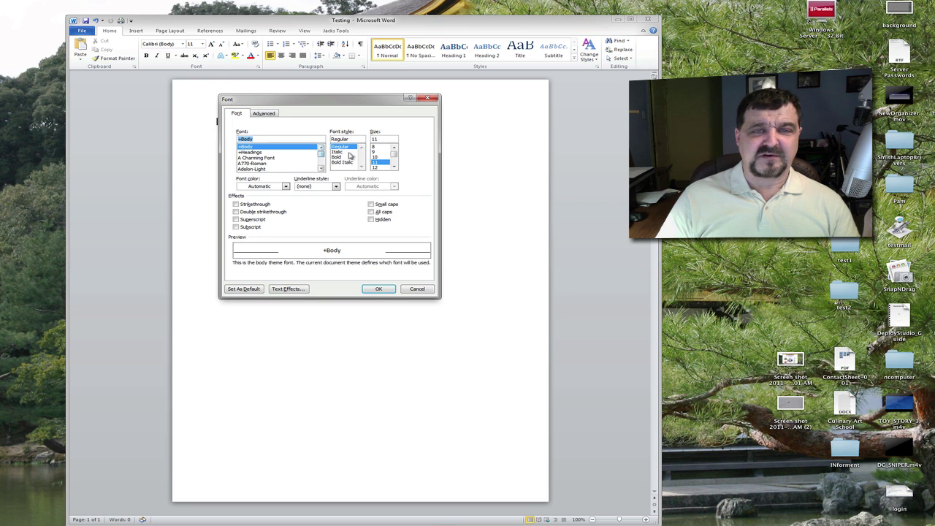
scroll(395, 155, "down", 2)
scroll(394, 154, "up", 2)
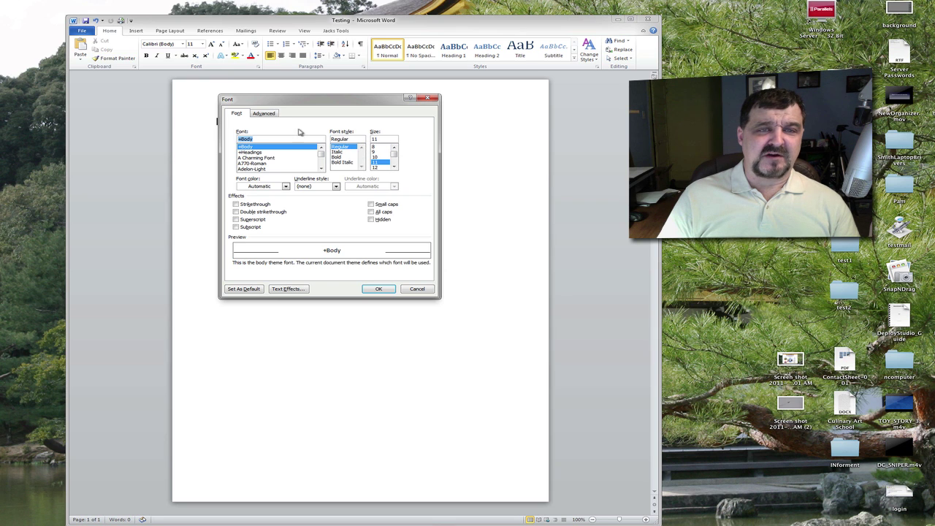
left_click(269, 116)
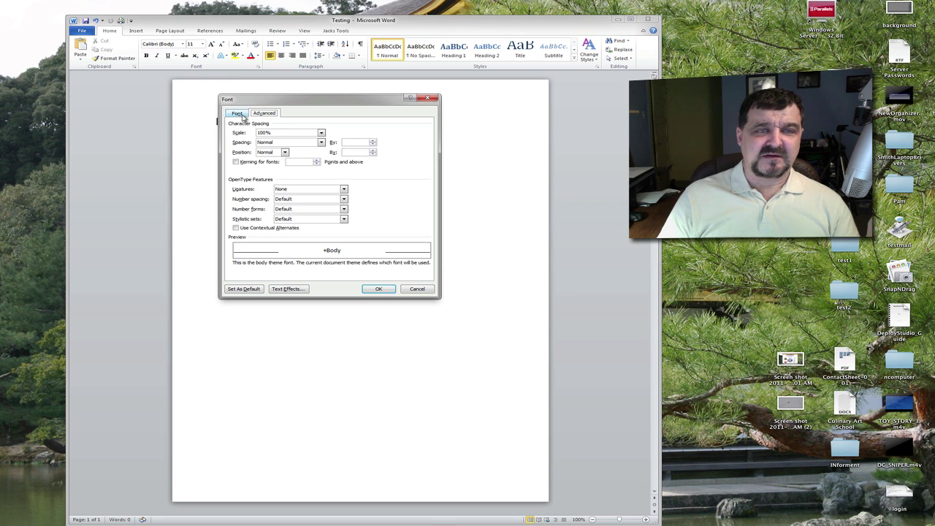
left_click(240, 115)
left_click(419, 289)
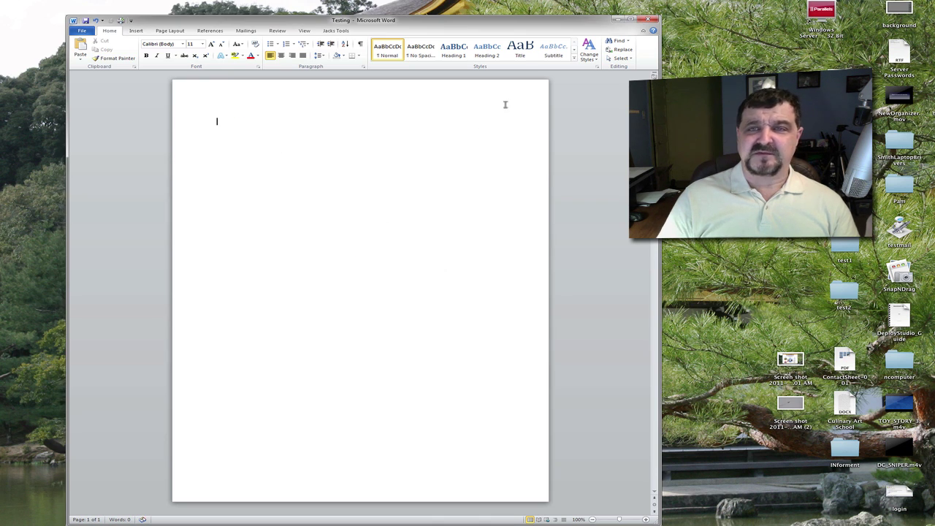
Open the Paragraph dialog and cancel it without changes.
left_click(363, 67)
left_click_drag(337, 93, 327, 92)
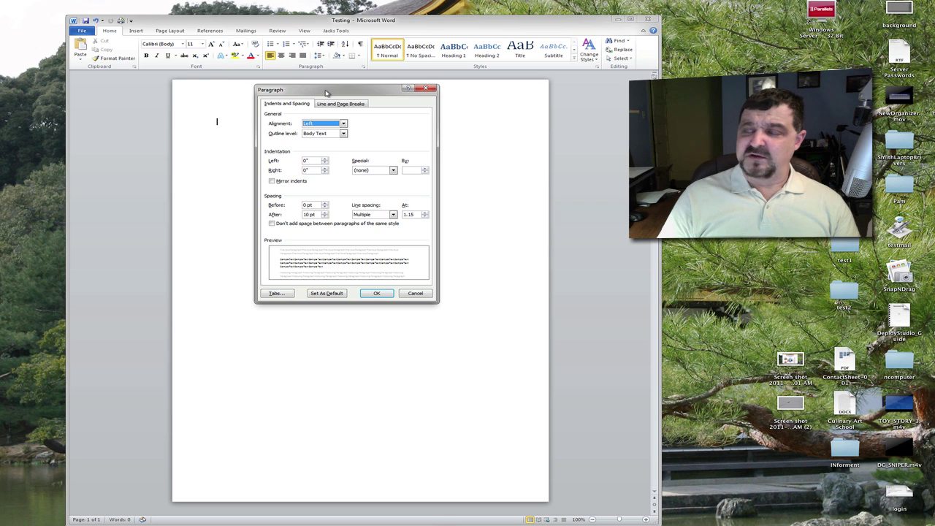
left_click(415, 293)
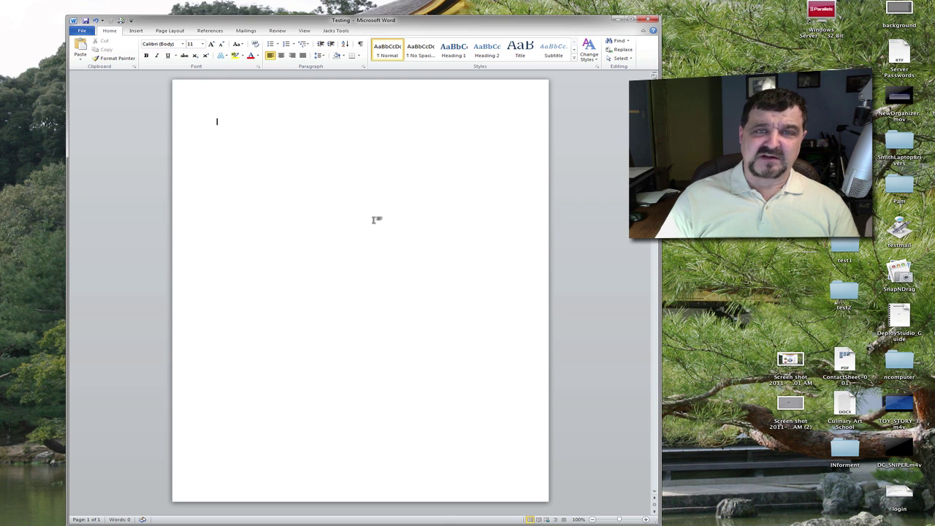